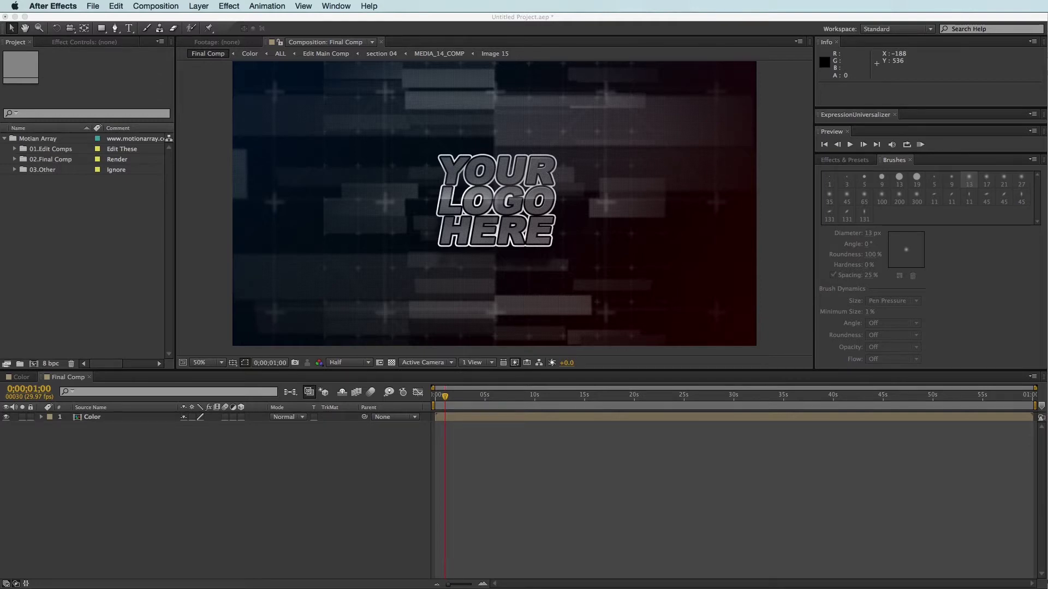
Focus After Effects and expand the 01.Edit Comps folder to show Color, Image and Text.
click(541, 510)
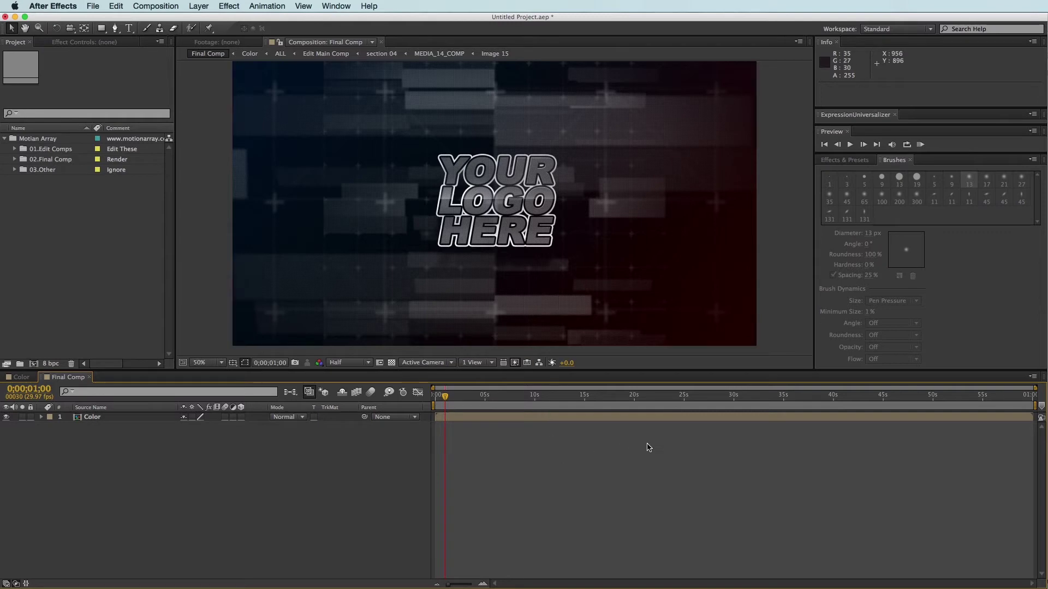
click(14, 149)
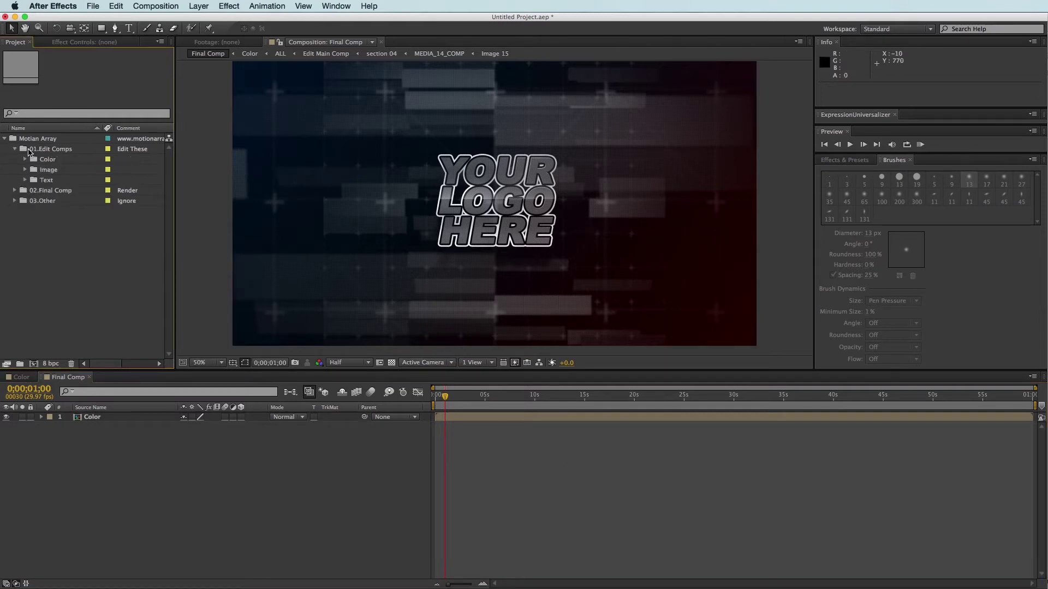
Open the Image 01 – LOGO comp from the Image folder and show the logo layer's Scale.
click(26, 170)
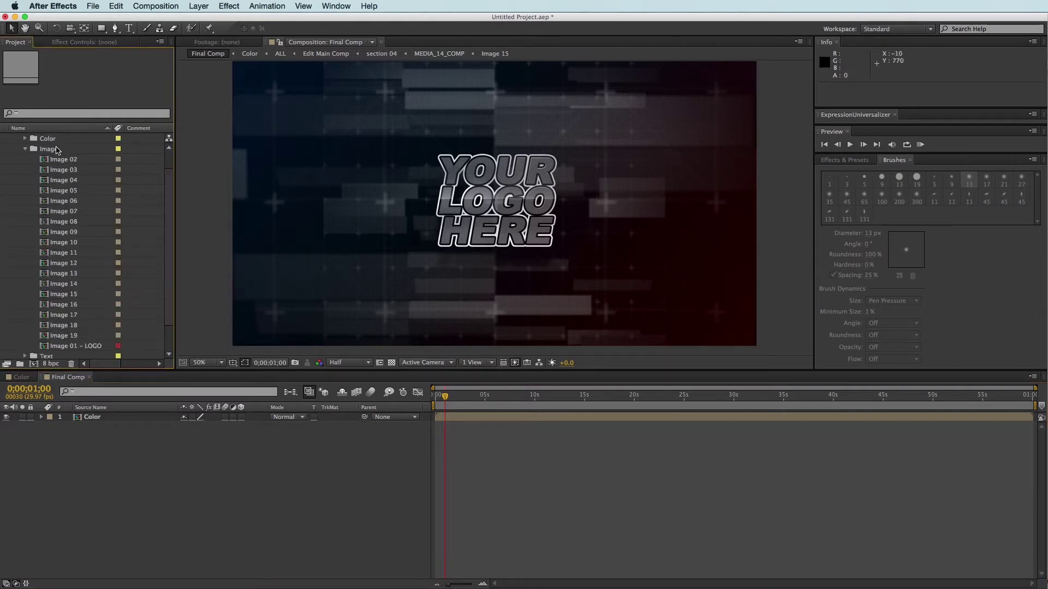
double_click(70, 347)
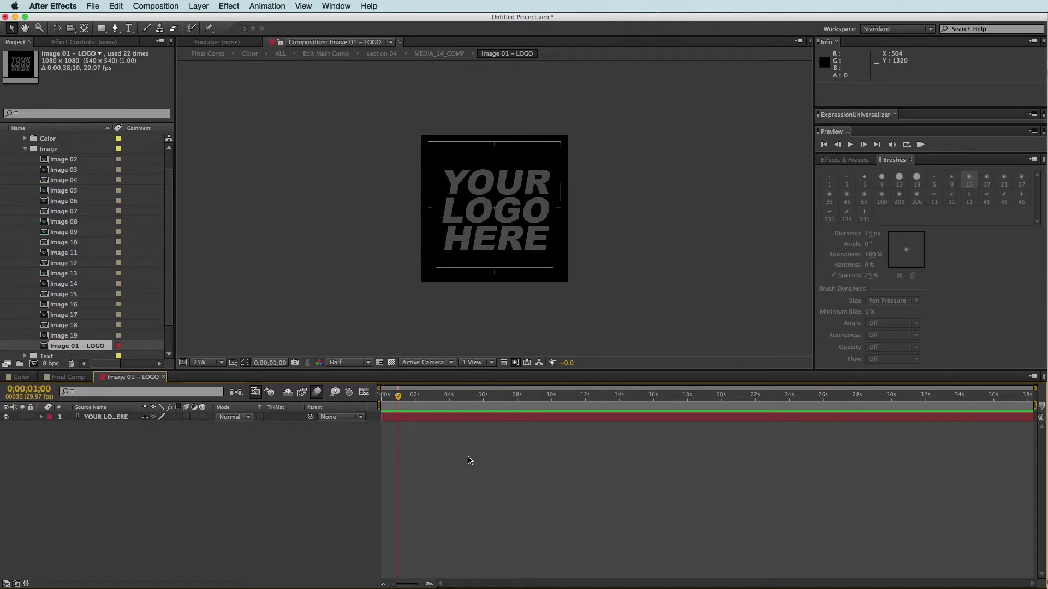
click(442, 418)
key(s)
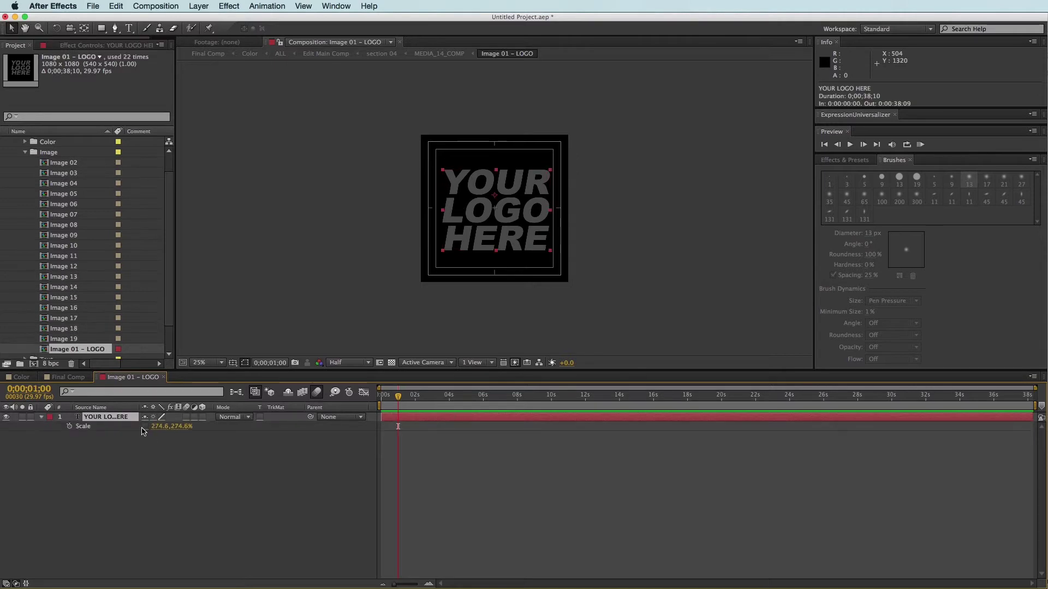
Scale the placeholder logo to 683.6, 355.6%, nudge it up, and check Final Comp.
drag(157, 426, 227, 435)
click(246, 464)
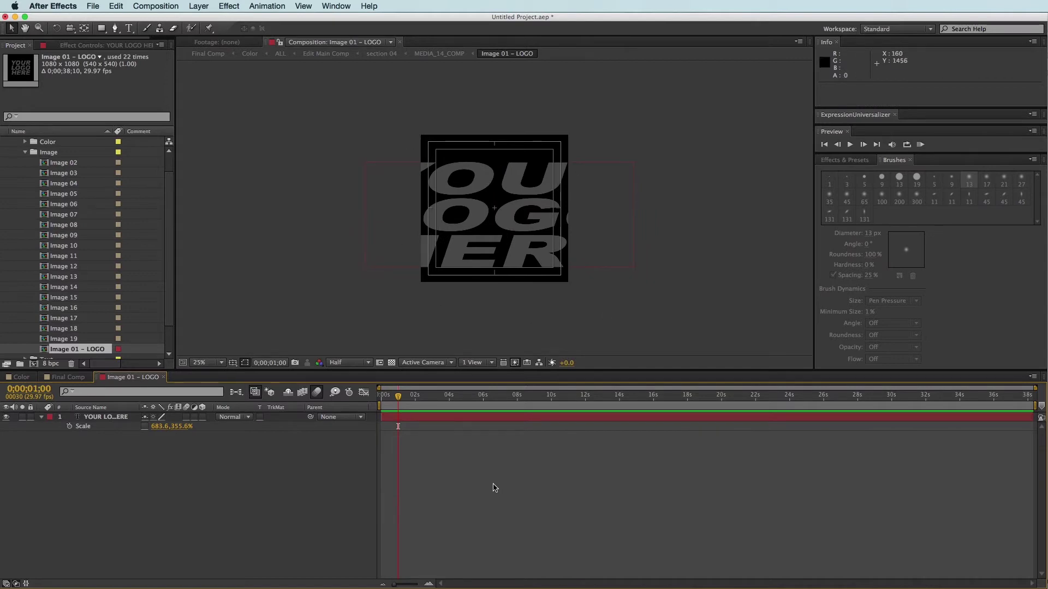
drag(382, 251, 381, 244)
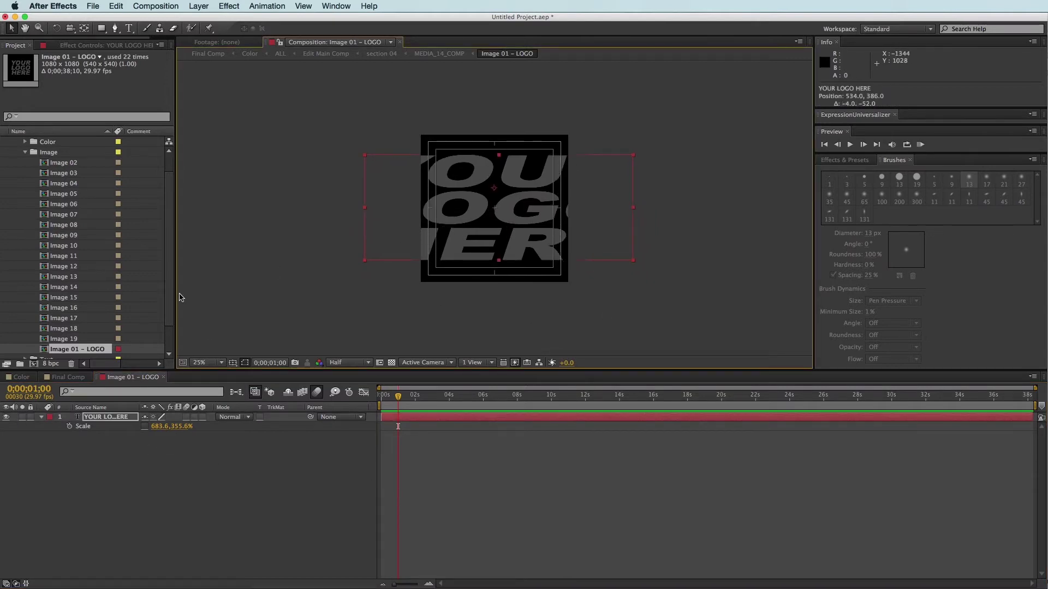
click(55, 377)
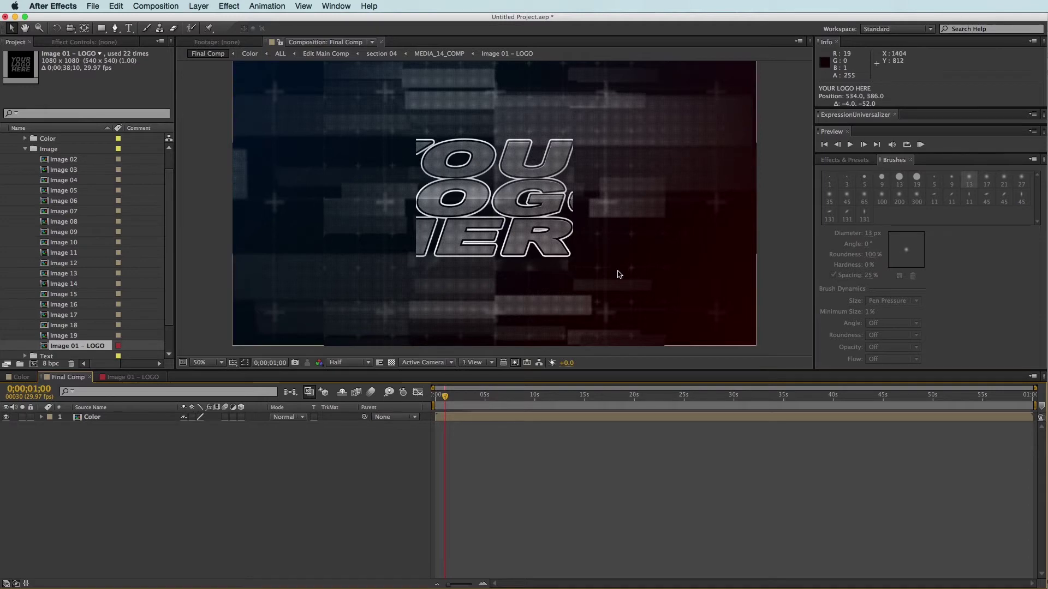
Set the Image 01 – LOGO comp width to 2122 px (2122 × 1080) and view Final Comp.
click(145, 379)
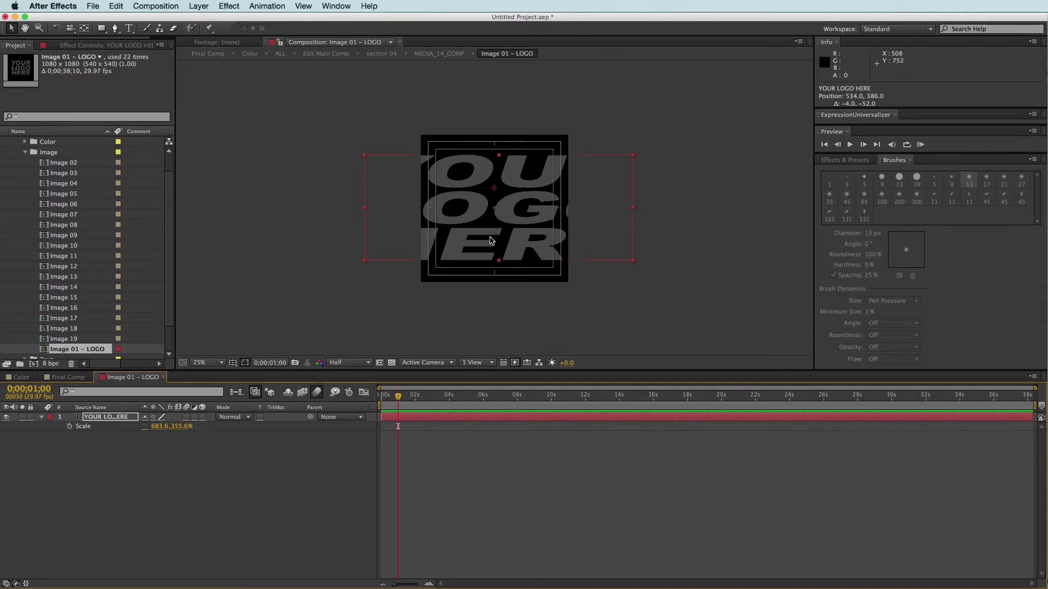
click(553, 463)
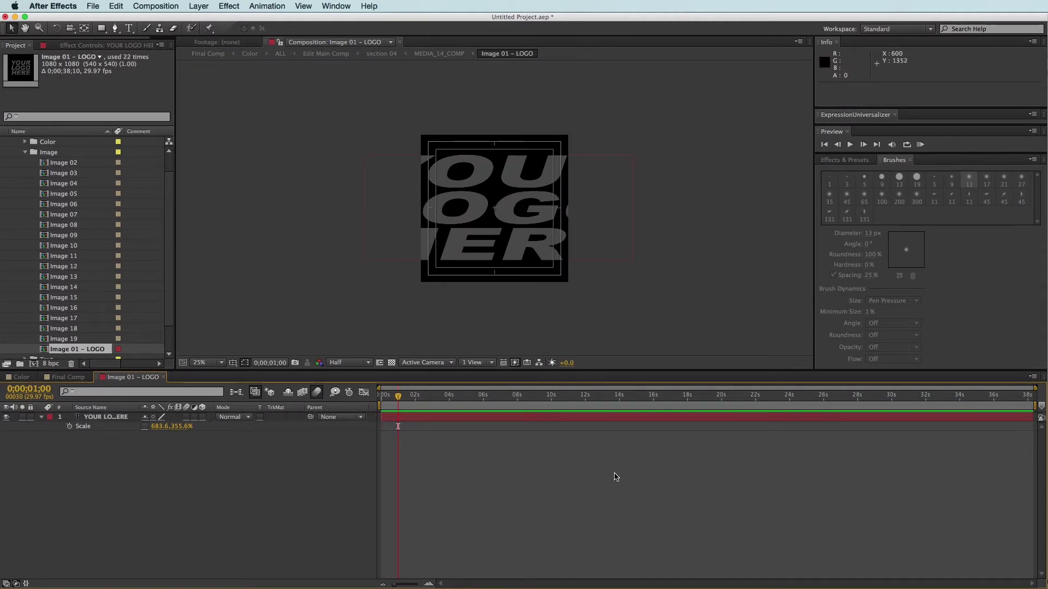
click(141, 5)
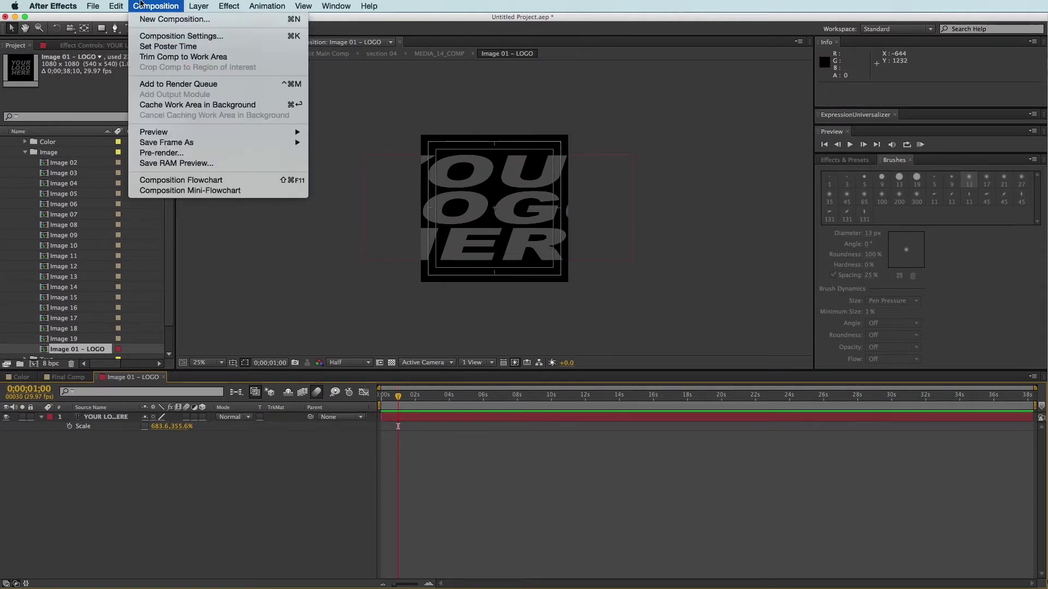
click(169, 36)
drag(791, 87, 726, 93)
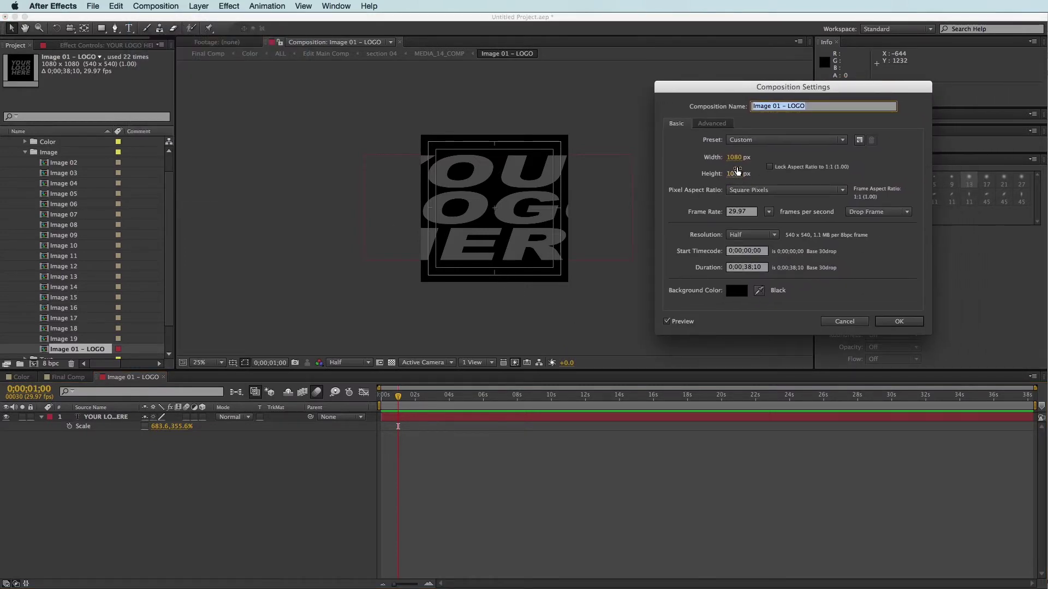
drag(733, 157, 756, 159)
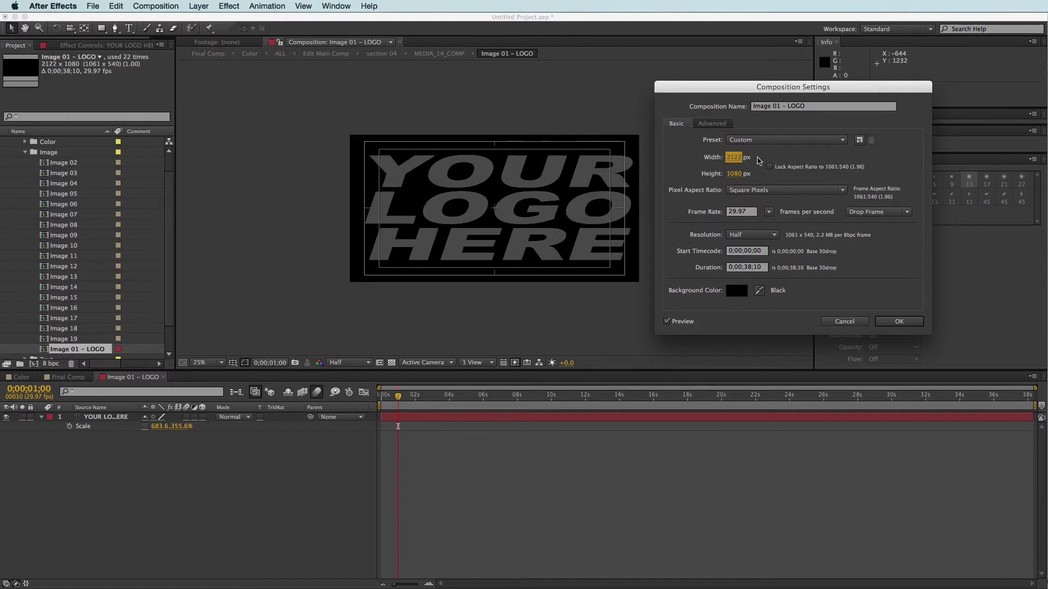
drag(761, 84, 796, 82)
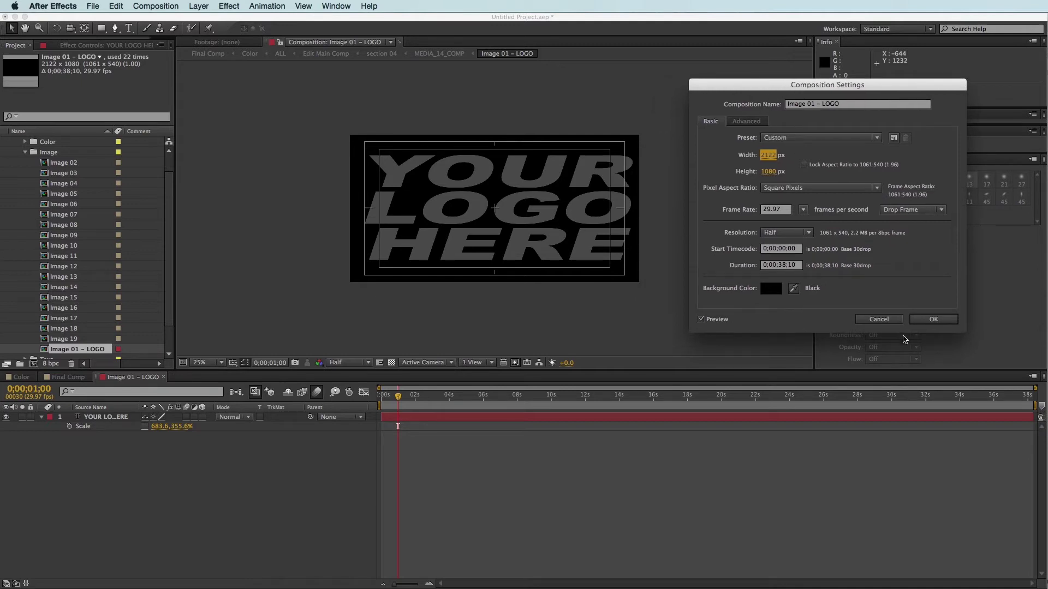
click(933, 319)
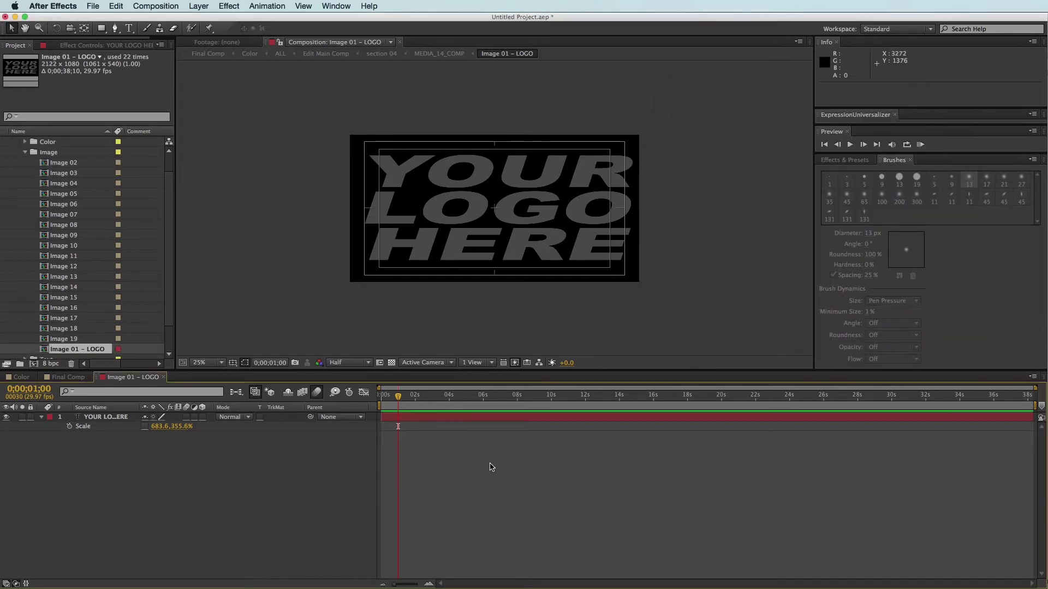
click(72, 378)
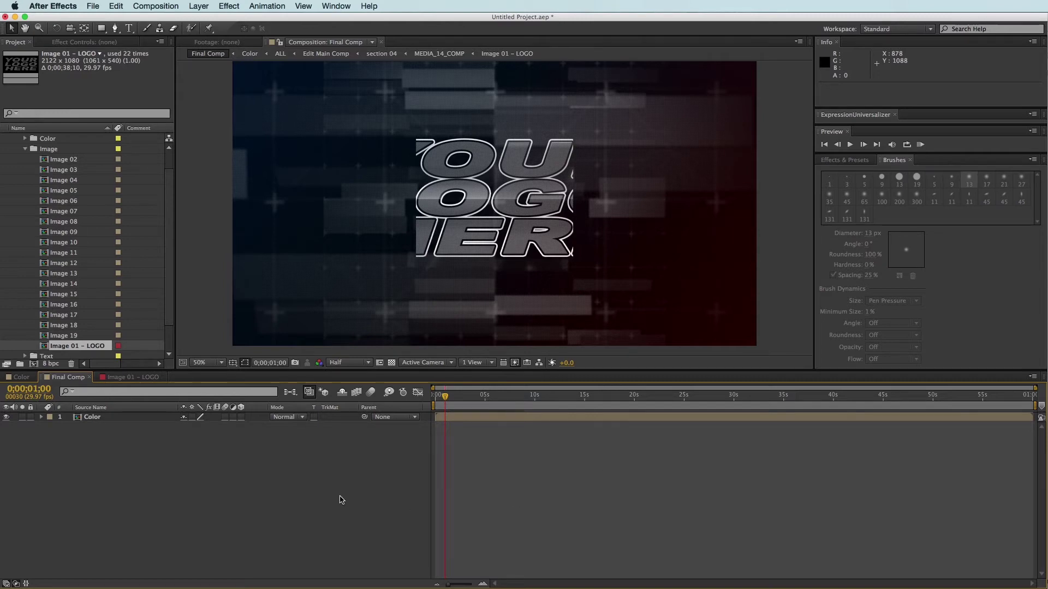
From Image 01 – LOGO, use the Composition Mini-Flowchart to open Logo Comp.
click(151, 379)
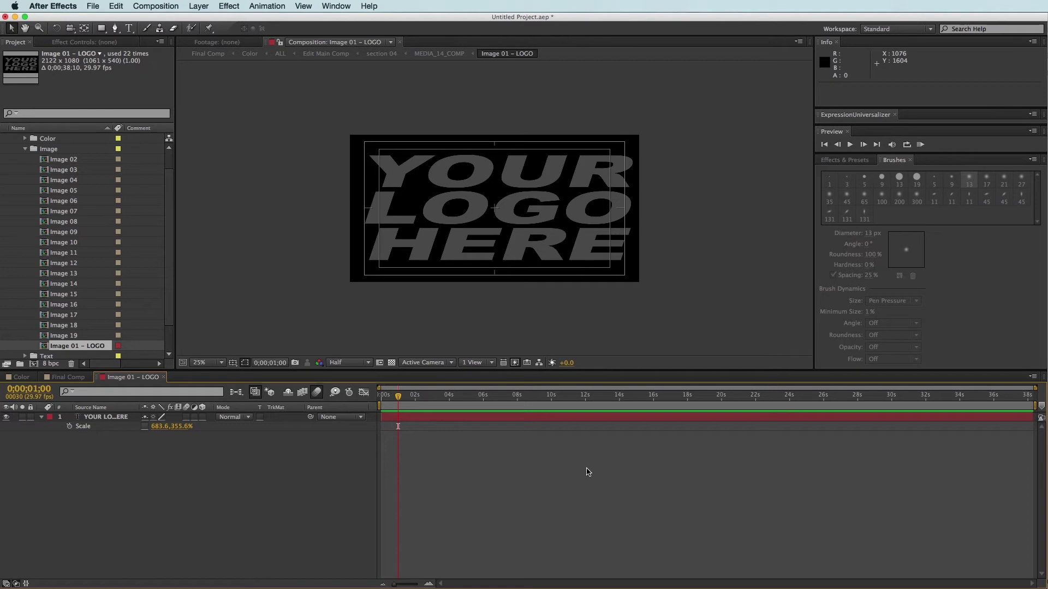
key(Tab)
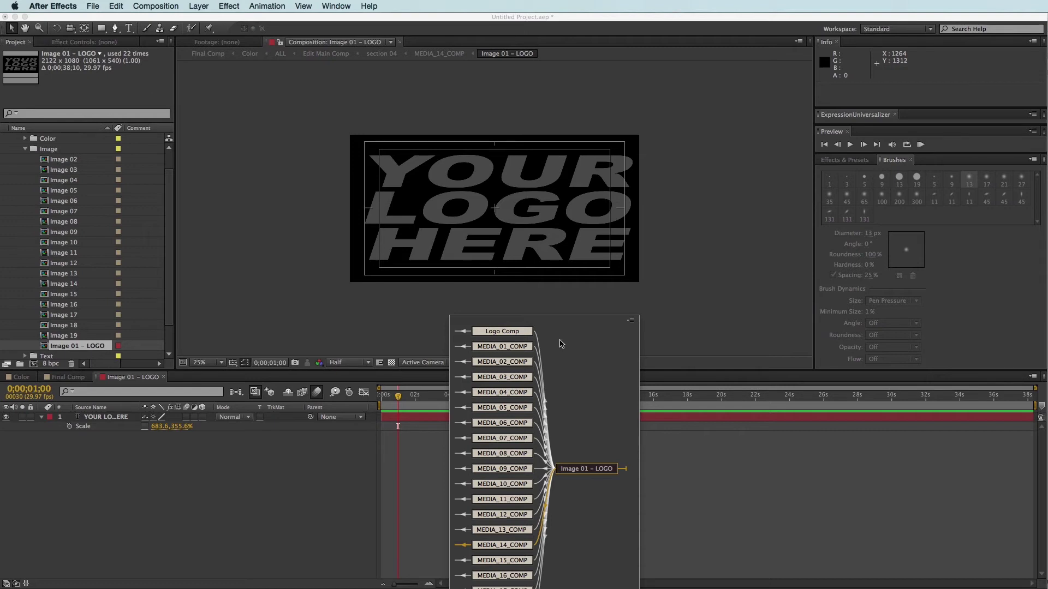
click(503, 332)
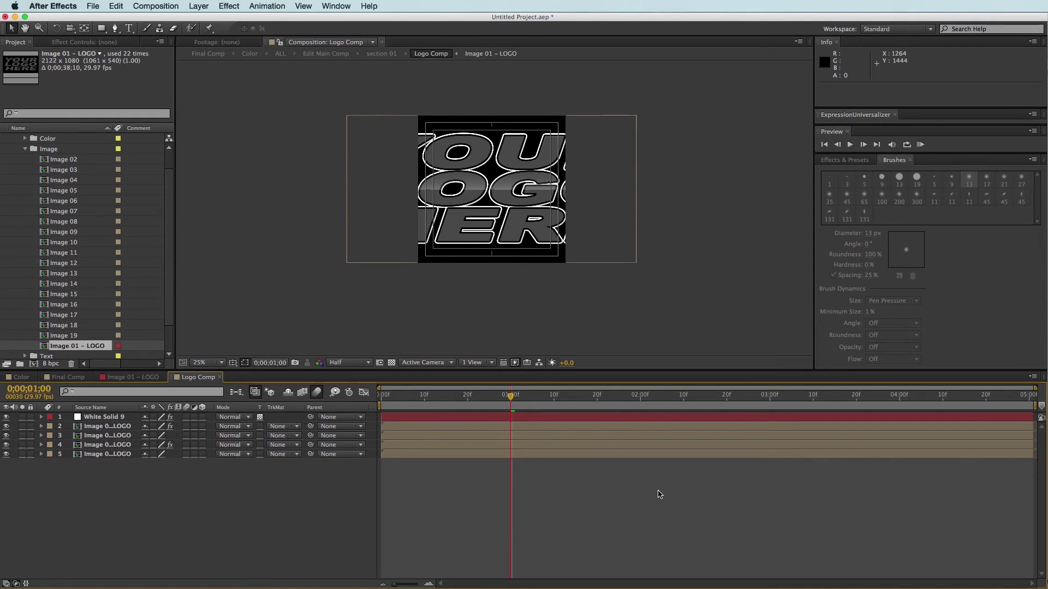
Change Logo Comp's width from 1080 to 2281 px in Composition Settings.
click(167, 6)
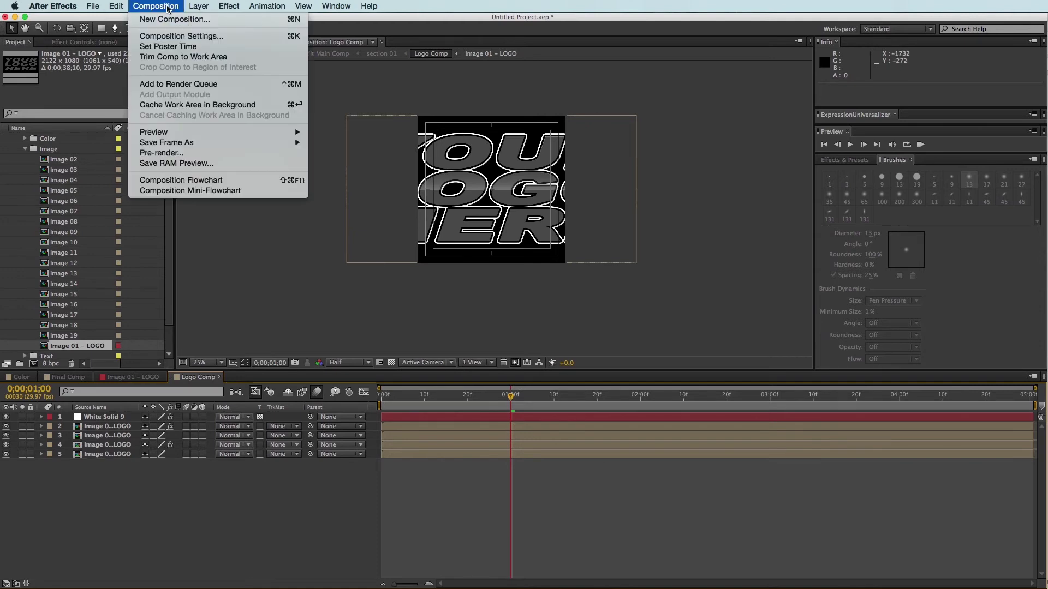
click(172, 36)
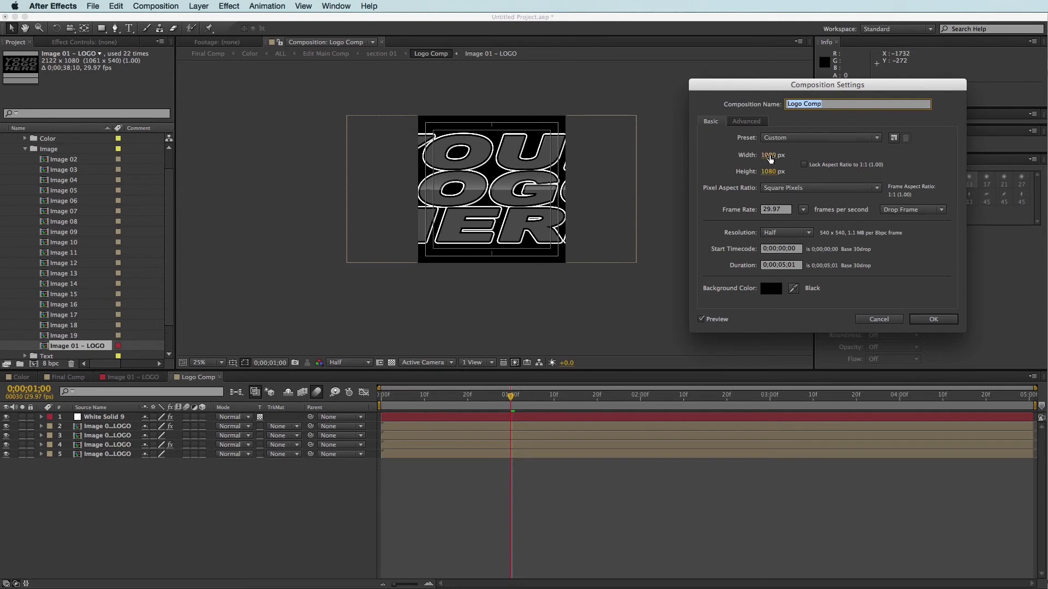
drag(768, 155, 1002, 169)
drag(768, 157, 932, 164)
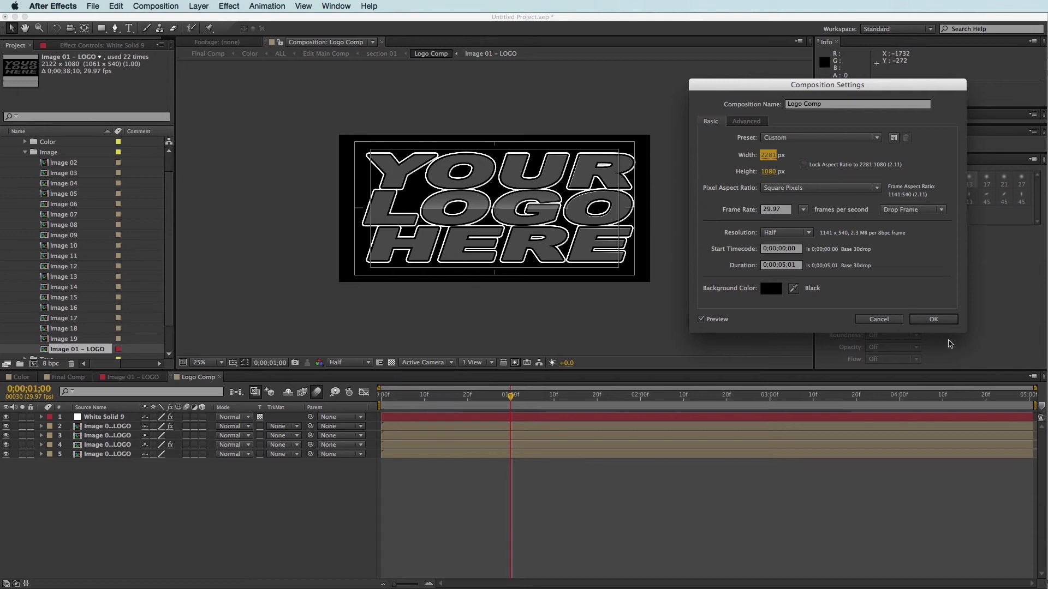
click(944, 322)
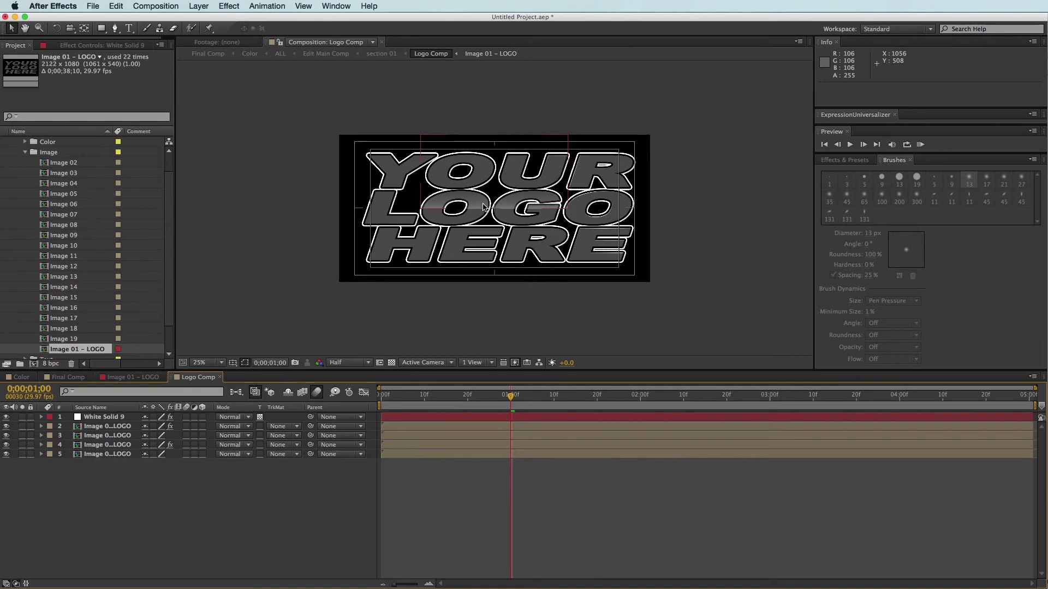
Make White Solid 9 visible and set its Scale to 288.0, 100.0%.
click(117, 420)
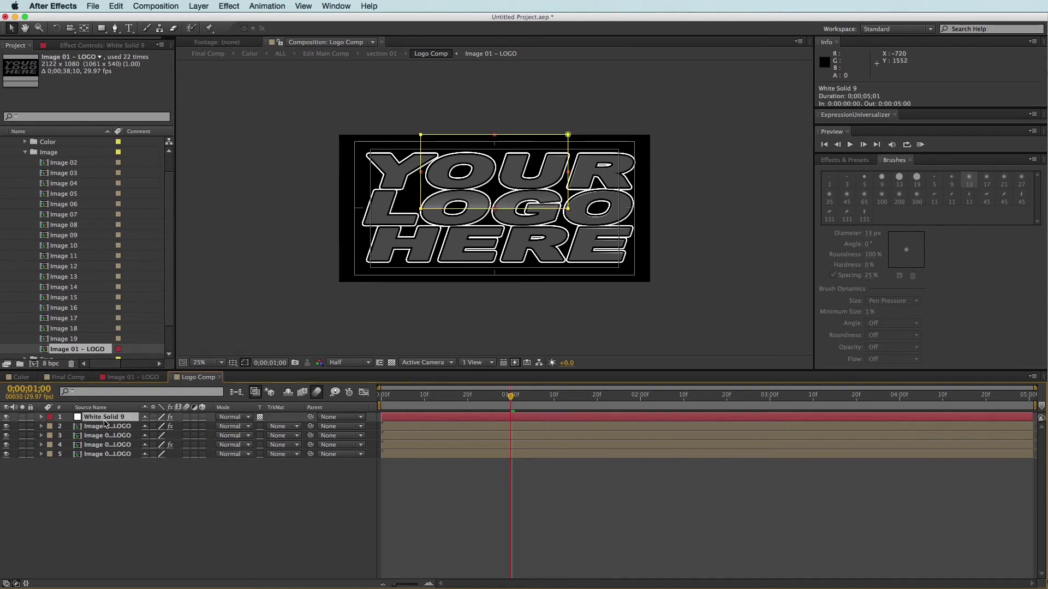
click(6, 419)
key(s)
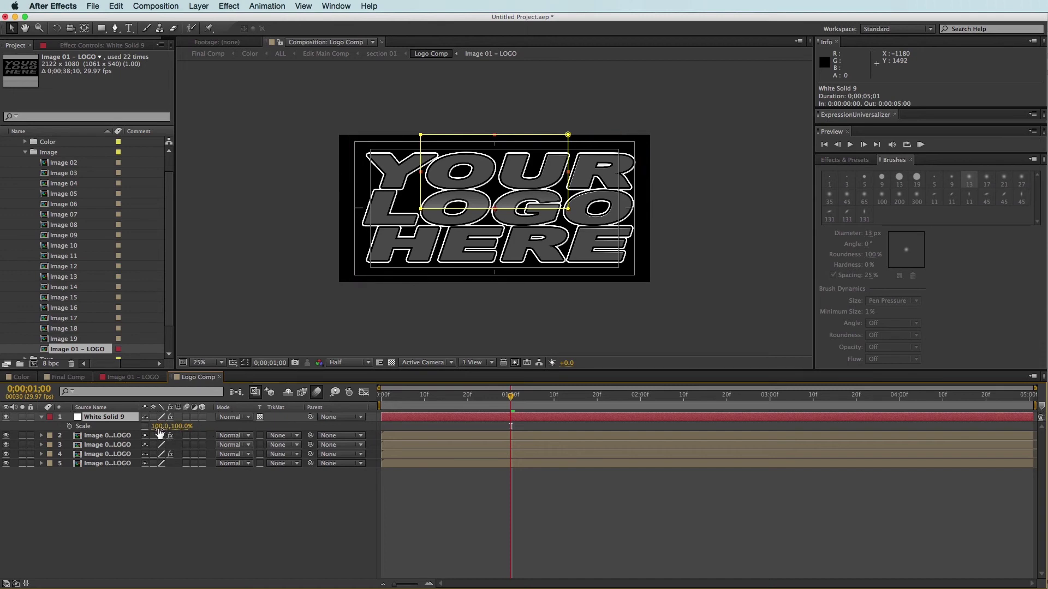
drag(160, 427, 262, 430)
click(421, 554)
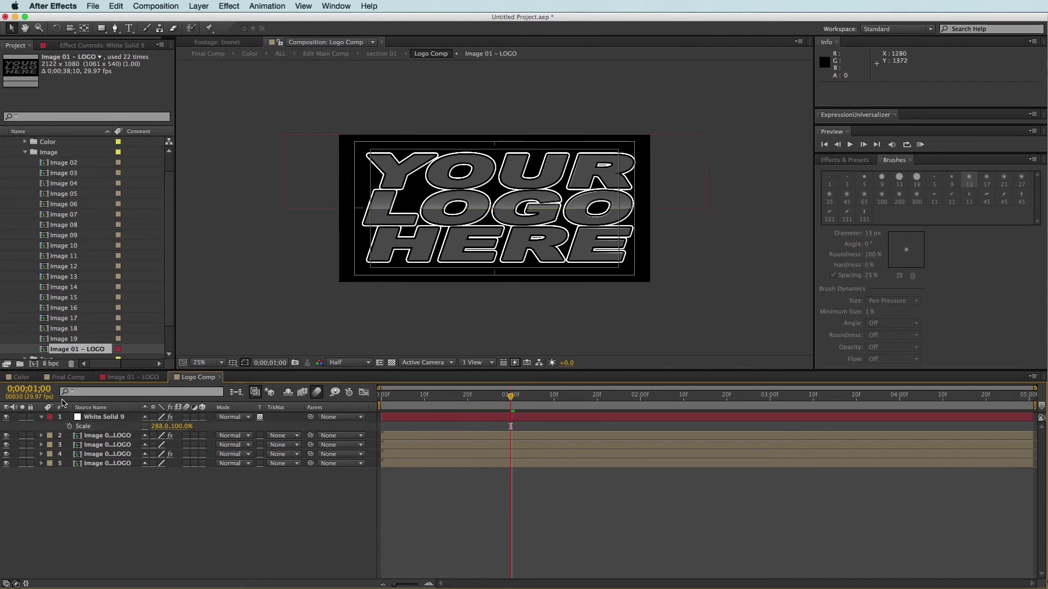
Switch to the Final Comp timeline to confirm the YOUR LOGO HERE placeholder is uncropped.
click(67, 377)
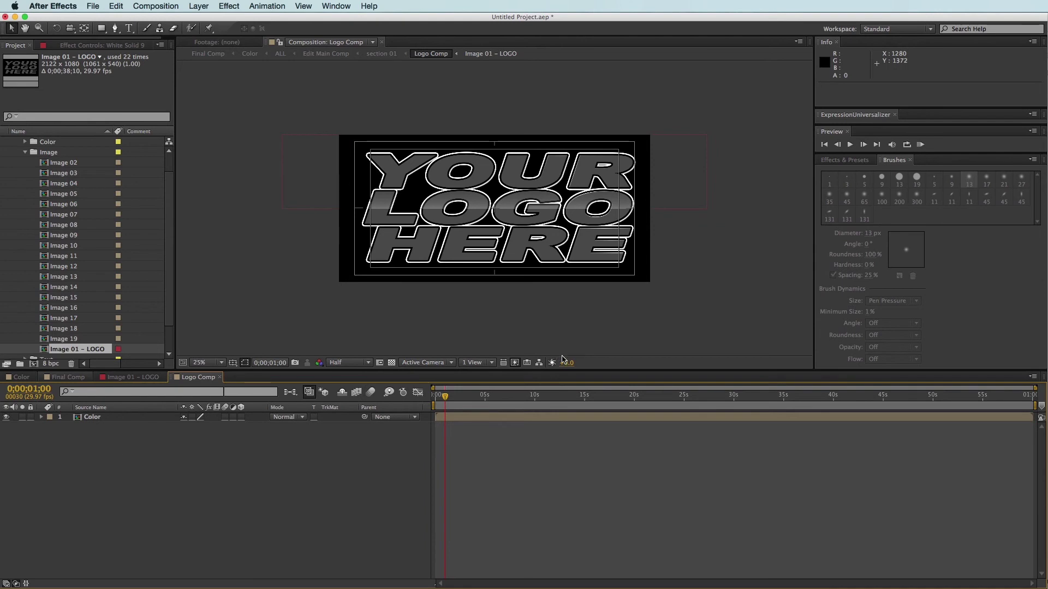